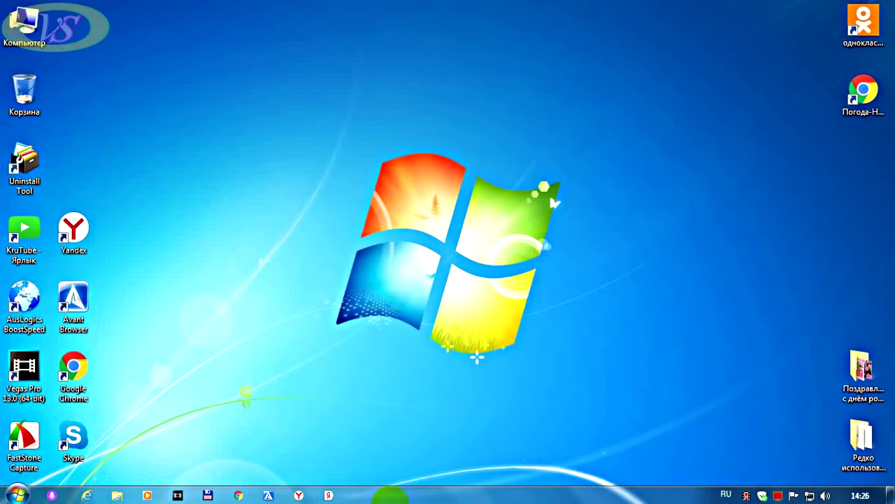
# Open the computer's drive overview and go into Локальный диск (D:)
pyautogui.doubleClick(23, 31)
pyautogui.click(211, 156)
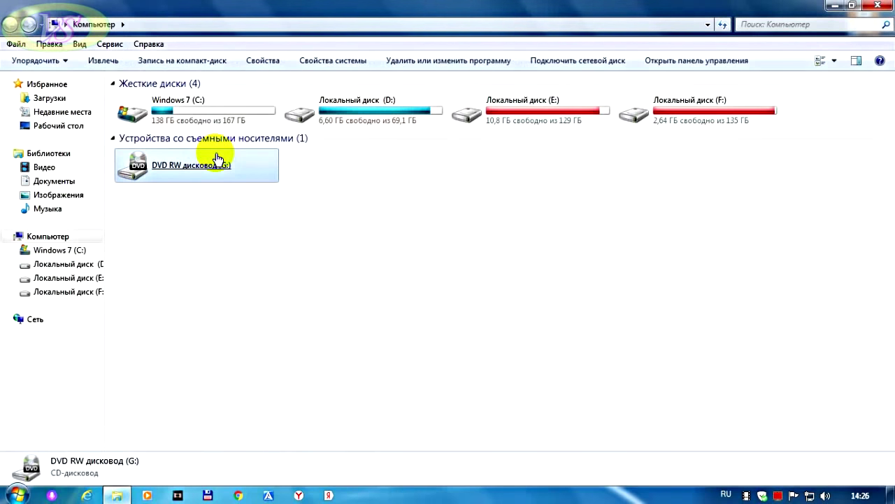
pyautogui.click(219, 114)
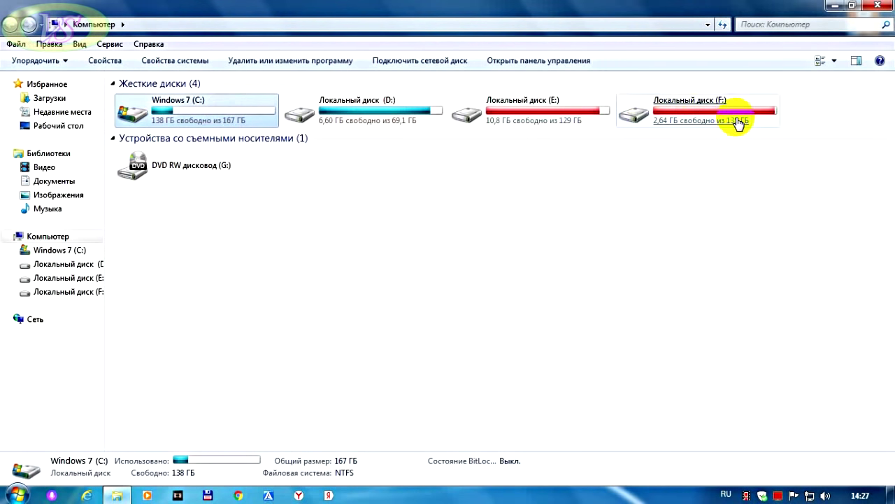
pyautogui.click(342, 114)
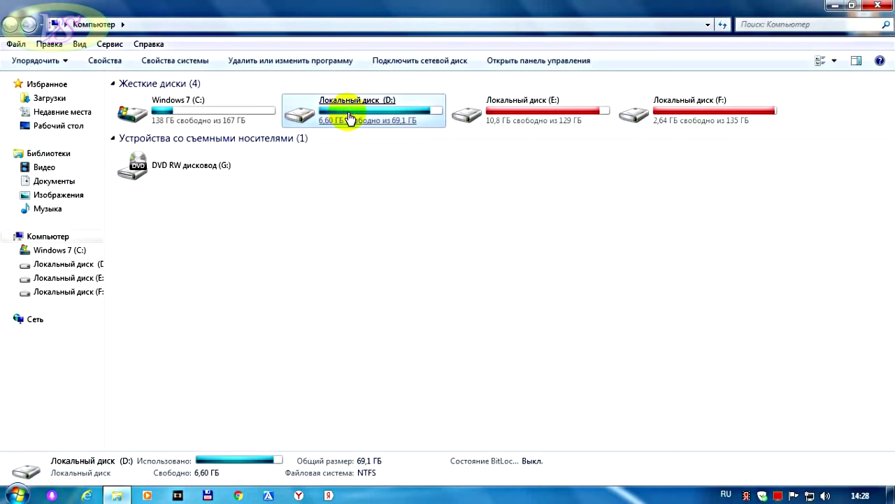
pyautogui.click(345, 118)
# Try to delete the Windows folder from Локальный диск (D:)
pyautogui.click(155, 168)
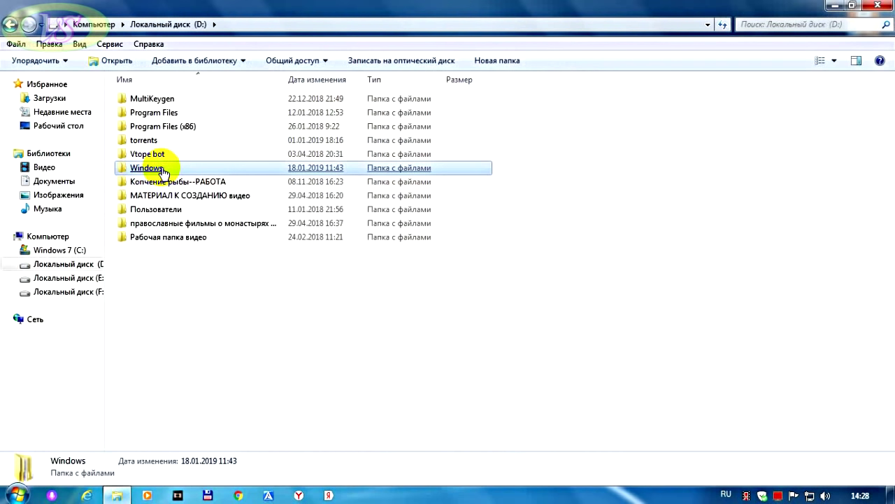
pyautogui.moveTo(155, 172)
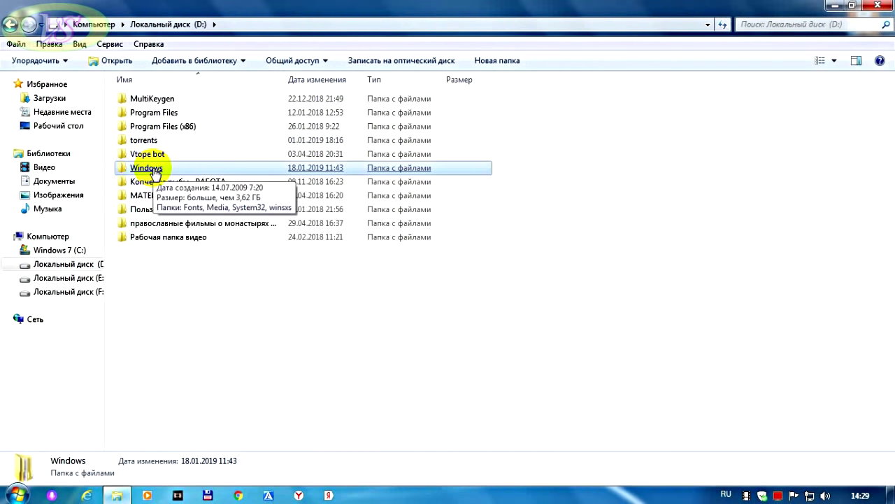
pyautogui.rightClick(155, 172)
pyautogui.click(200, 365)
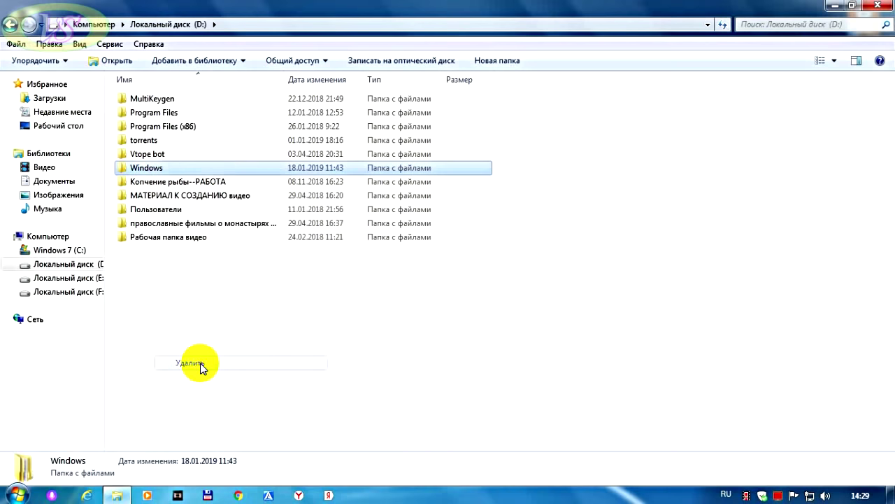
pyautogui.click(509, 300)
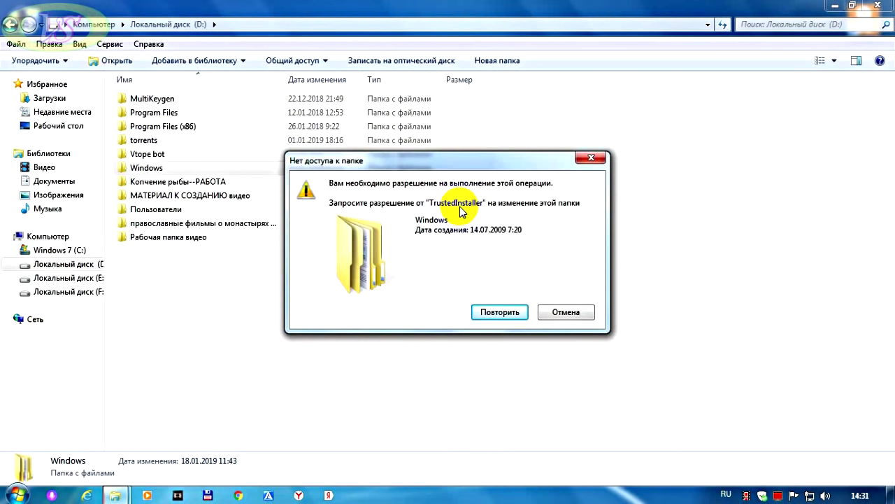
pyautogui.click(590, 159)
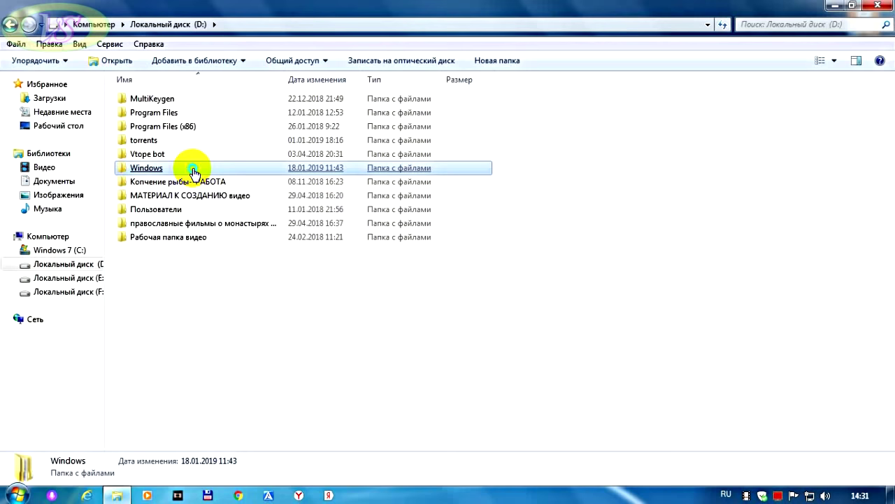
# Open the owner settings (Владелец) in the advanced security parameters of the D:\Windows folder
pyautogui.rightClick(193, 172)
pyautogui.click(238, 397)
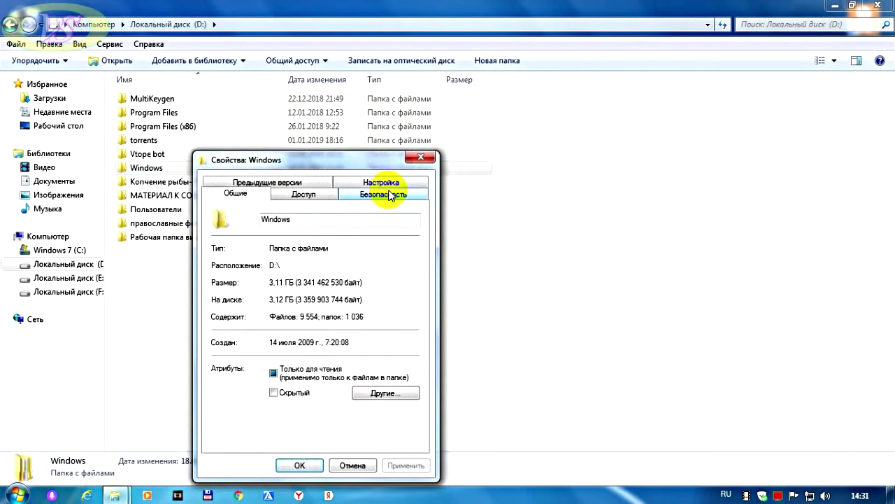
pyautogui.click(381, 196)
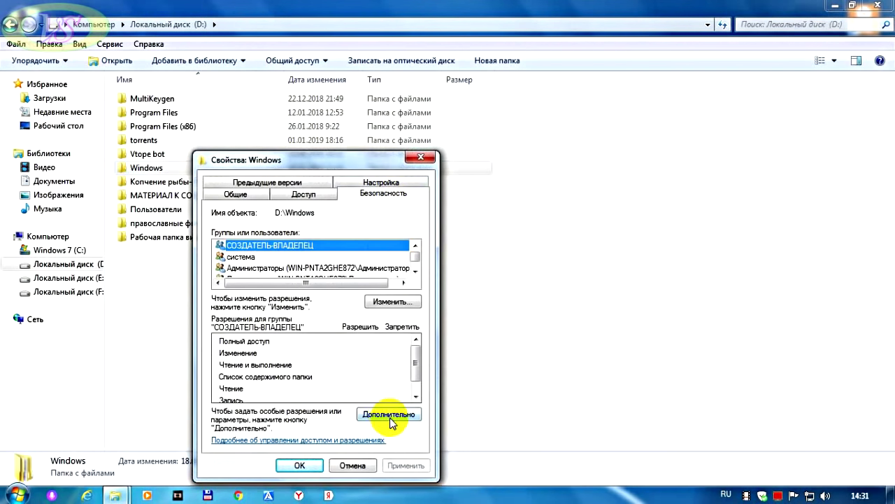
pyautogui.click(391, 416)
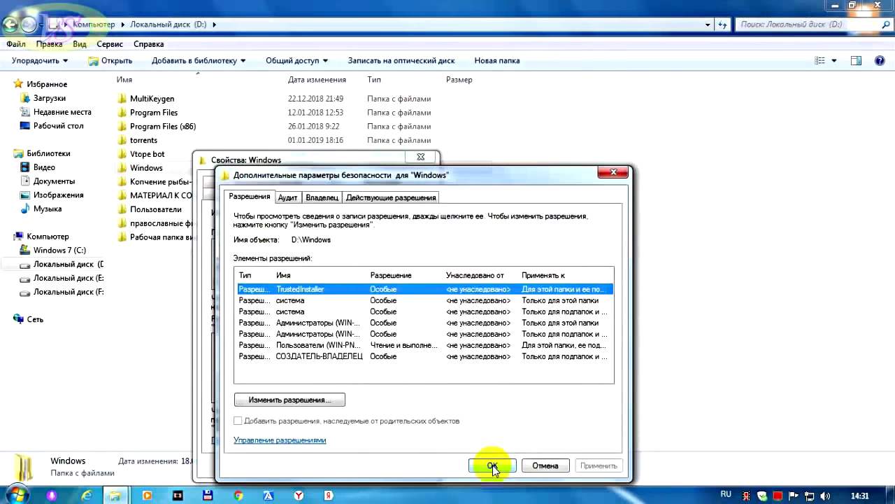
pyautogui.click(321, 197)
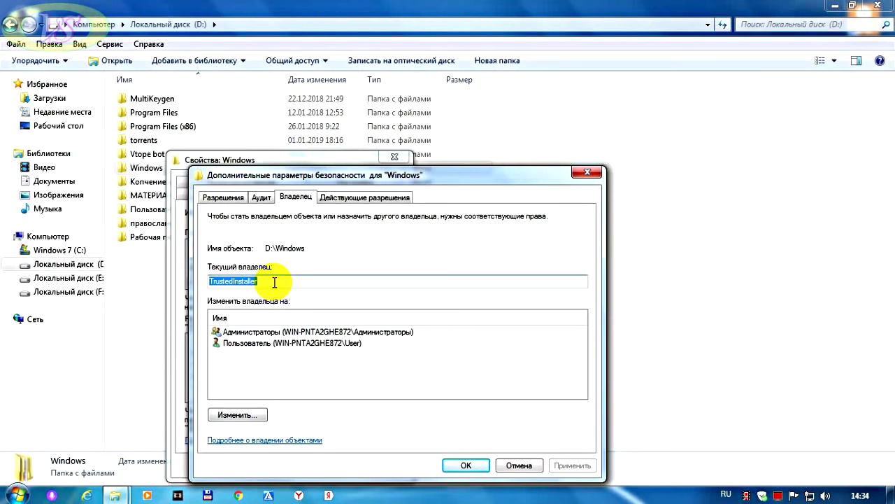
# Make the User account the owner of D:\Windows, also replacing the owner of its subcontainers and objects
pyautogui.click(240, 417)
pyautogui.click(326, 344)
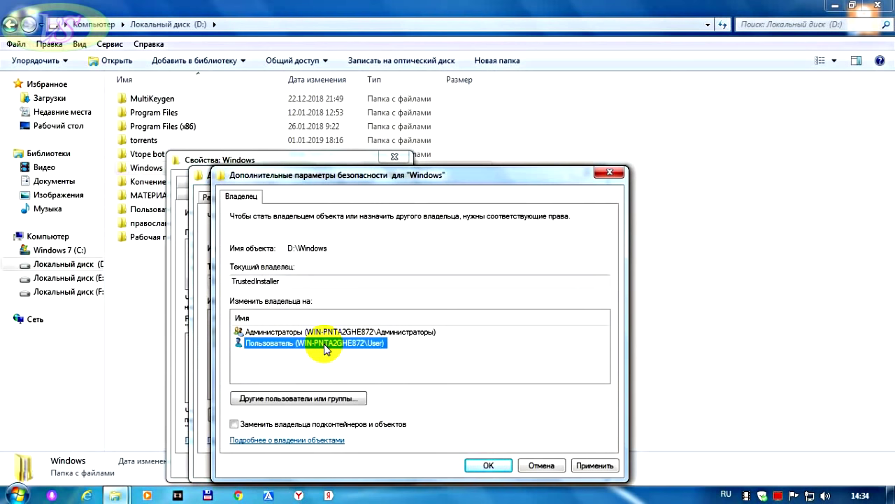
pyautogui.click(234, 424)
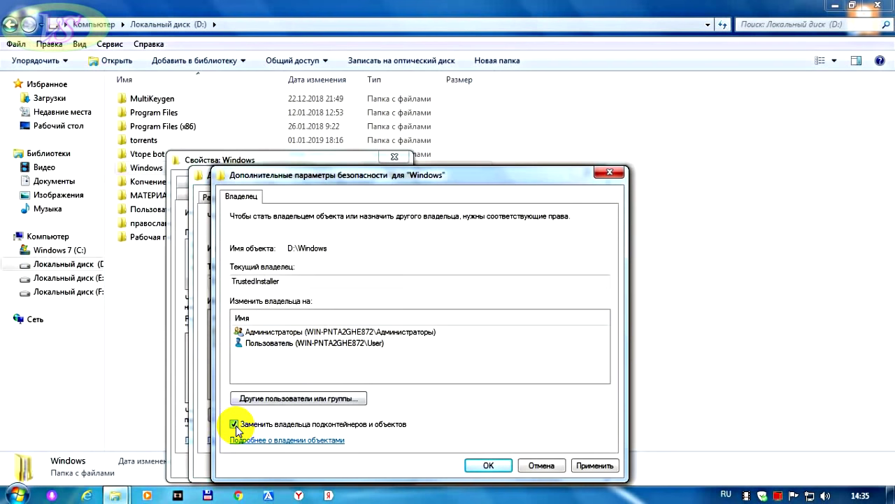
pyautogui.click(490, 465)
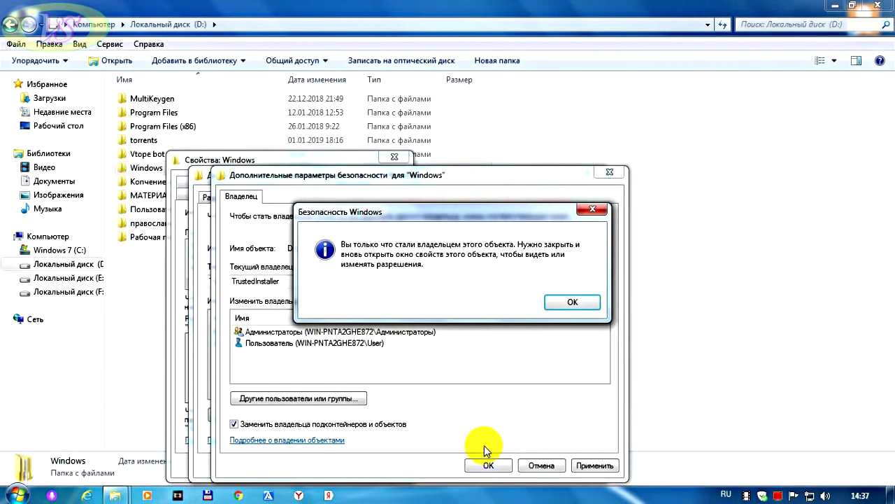
pyautogui.click(571, 303)
pyautogui.click(464, 464)
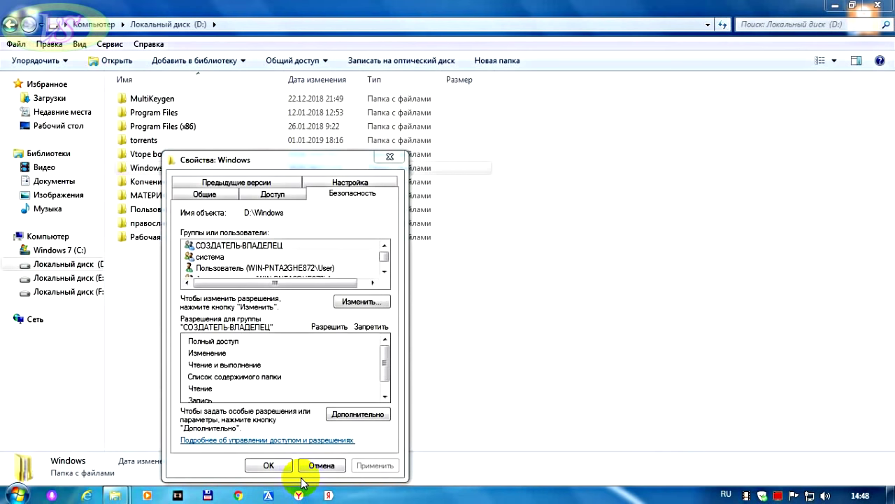
# In the Windows folder's permission editor, enable adding permissions inherited from parent objects and replacing all child object permissions
pyautogui.click(359, 415)
pyautogui.click(262, 401)
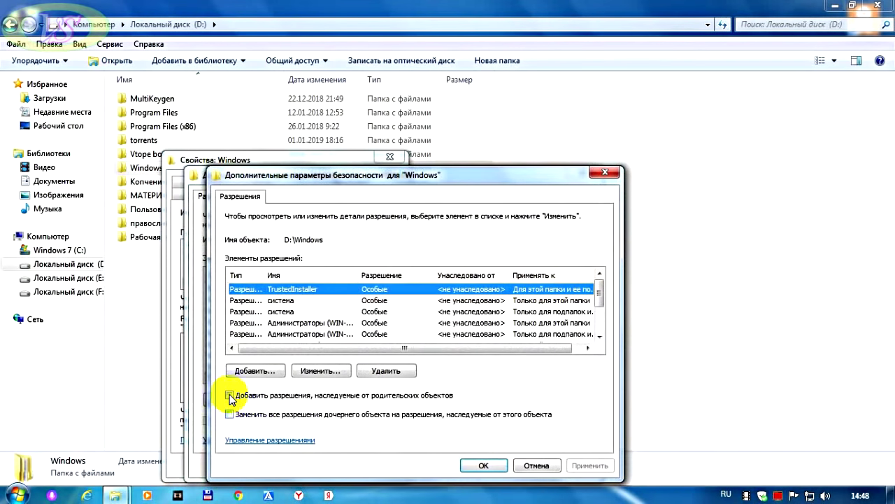
pyautogui.click(229, 395)
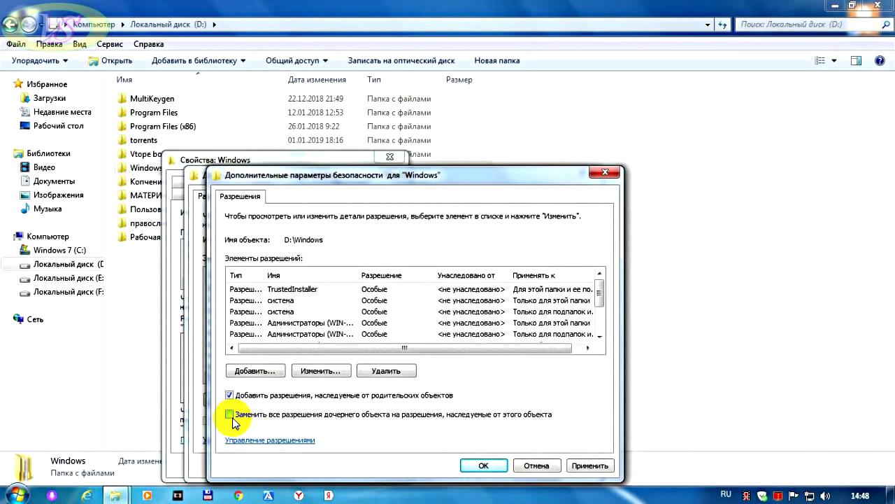
pyautogui.click(234, 418)
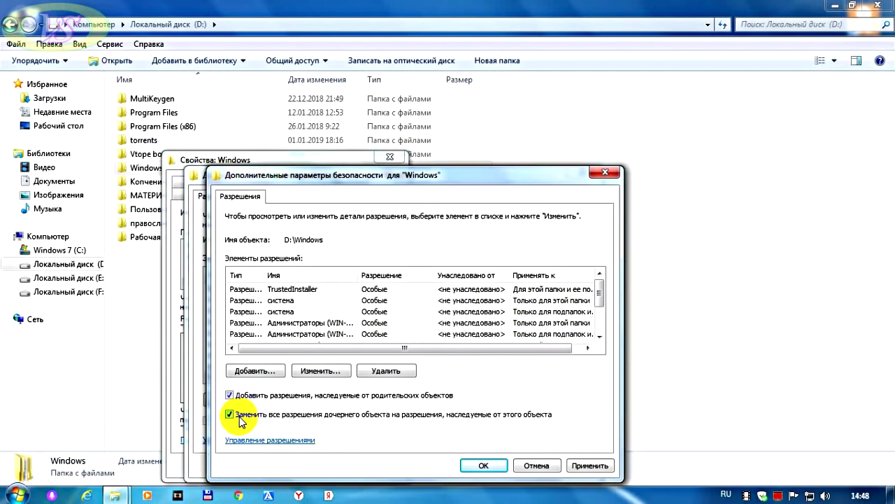
# Add a permission entry for the local User account, finding it through the advanced account search
pyautogui.click(238, 369)
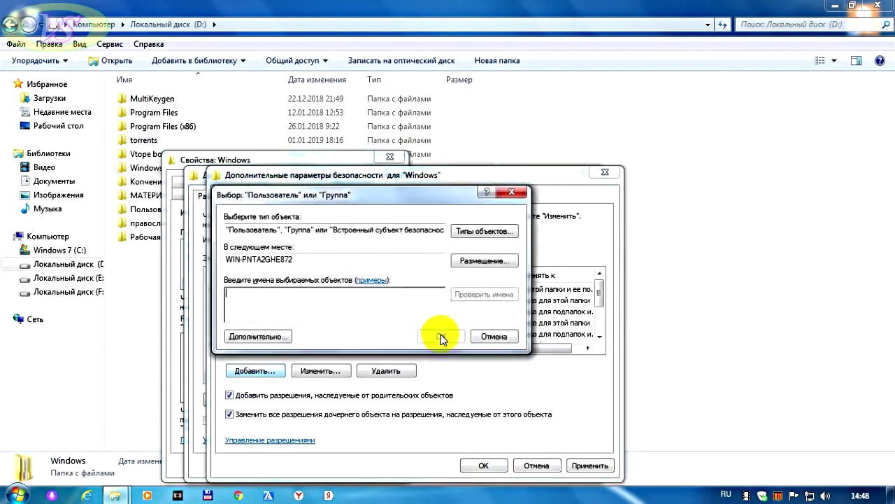
pyautogui.click(258, 337)
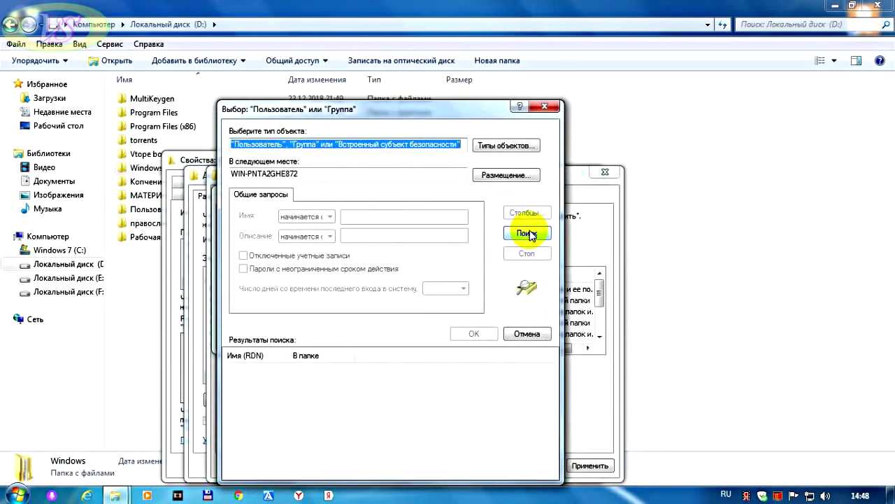
pyautogui.click(526, 235)
pyautogui.click(314, 427)
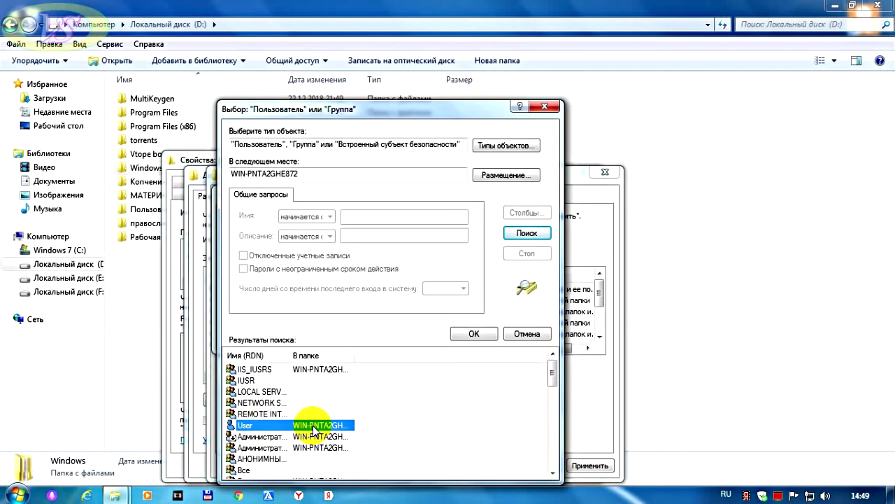
pyautogui.click(474, 334)
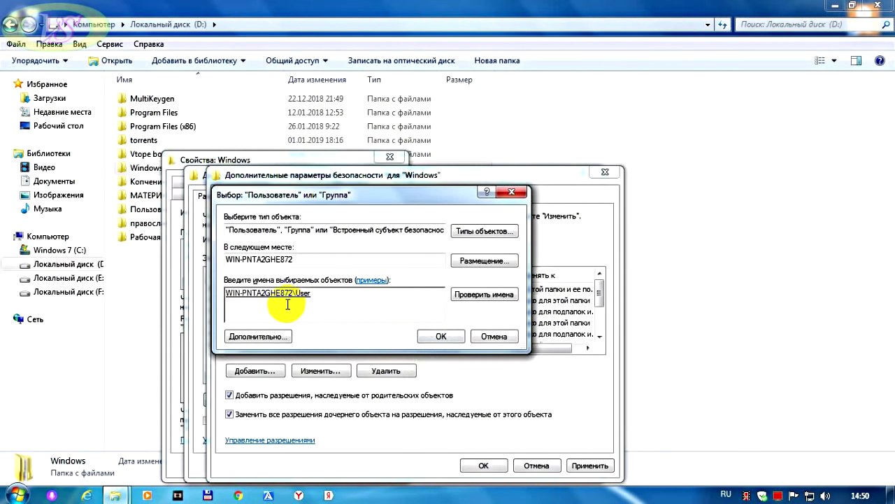
pyautogui.click(441, 336)
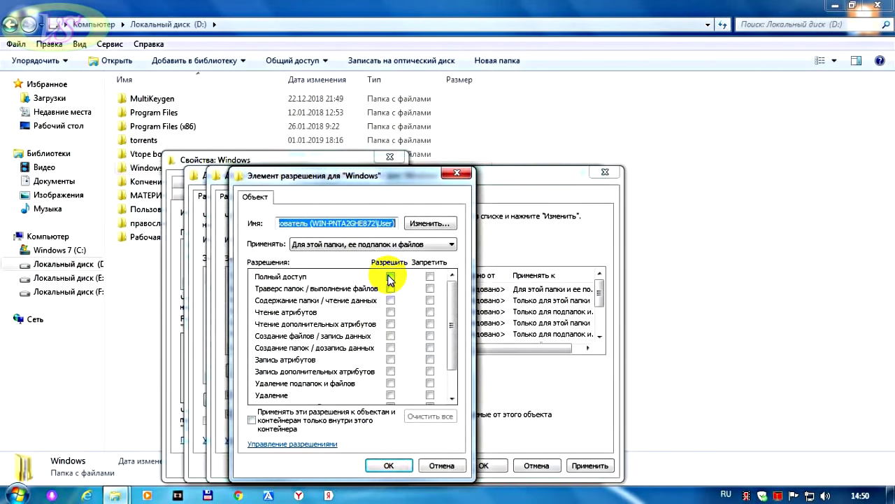
# Allow the User account full access (Полный доступ), applied only within this container, and save the Windows folder's security changes
pyautogui.click(390, 276)
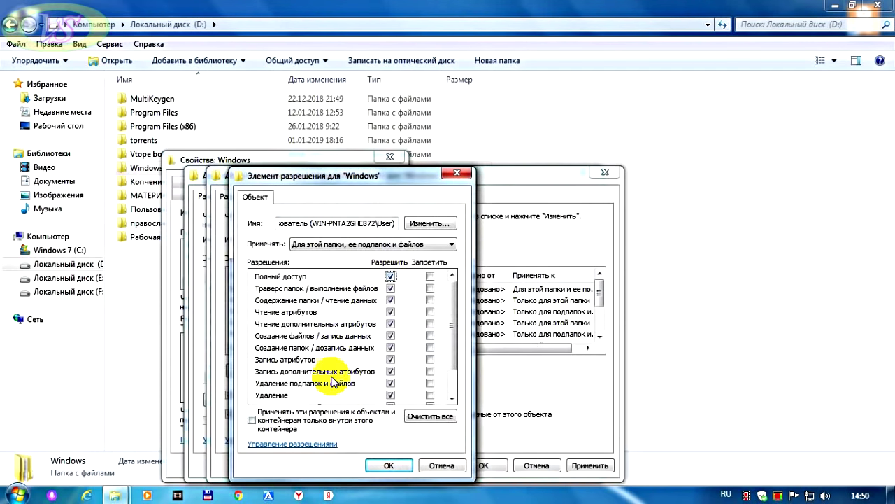
pyautogui.click(252, 421)
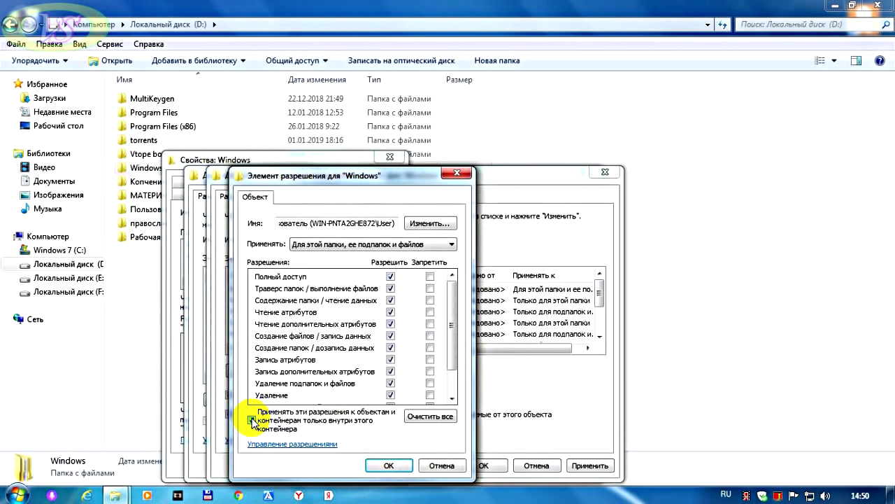
pyautogui.click(389, 465)
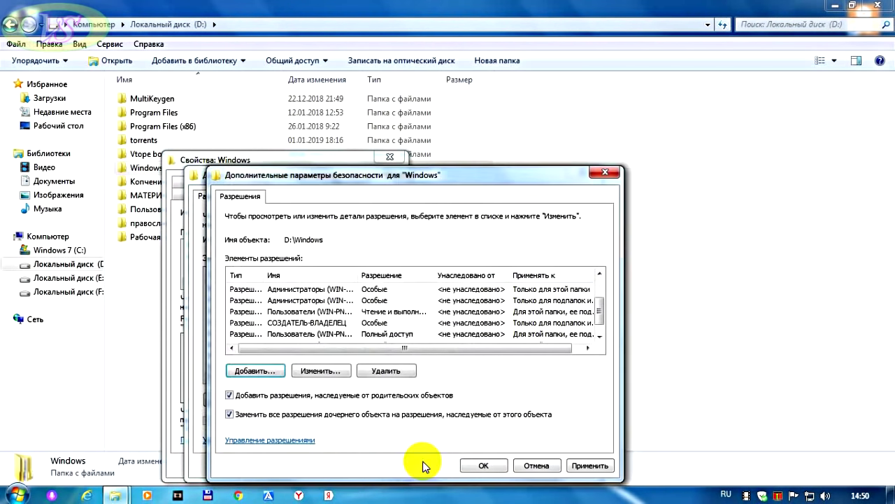
pyautogui.click(483, 466)
pyautogui.click(513, 306)
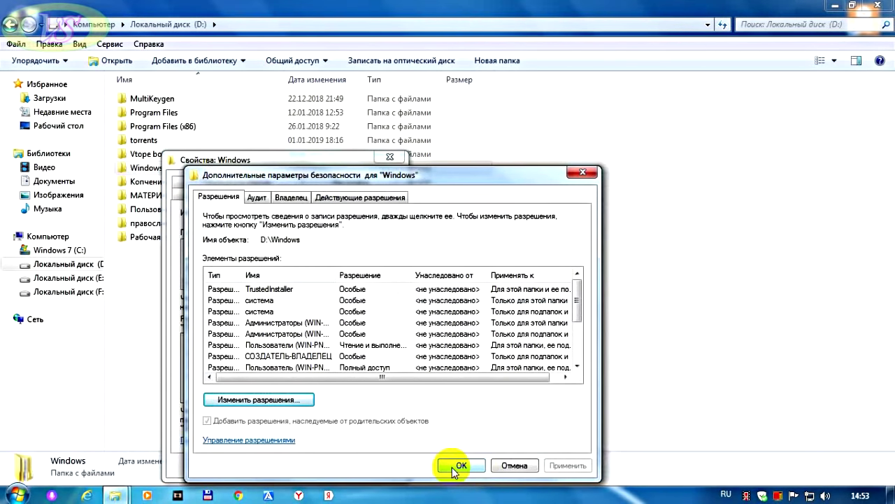
pyautogui.click(462, 465)
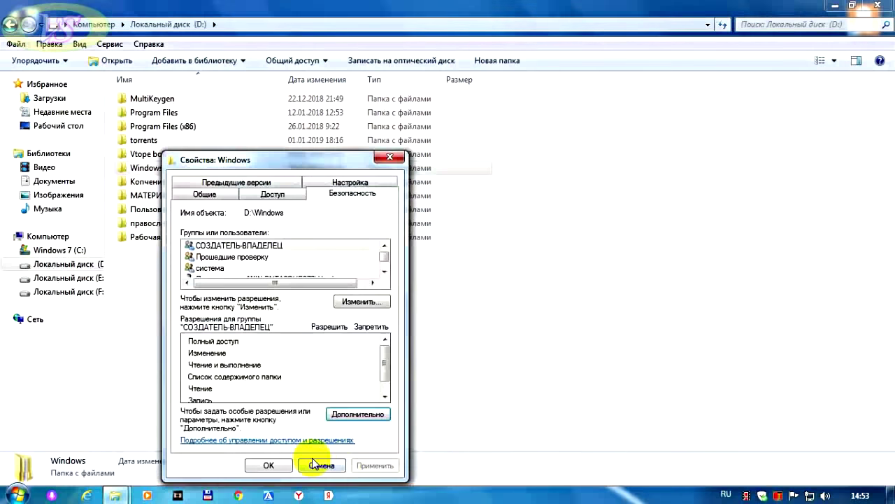
pyautogui.click(277, 466)
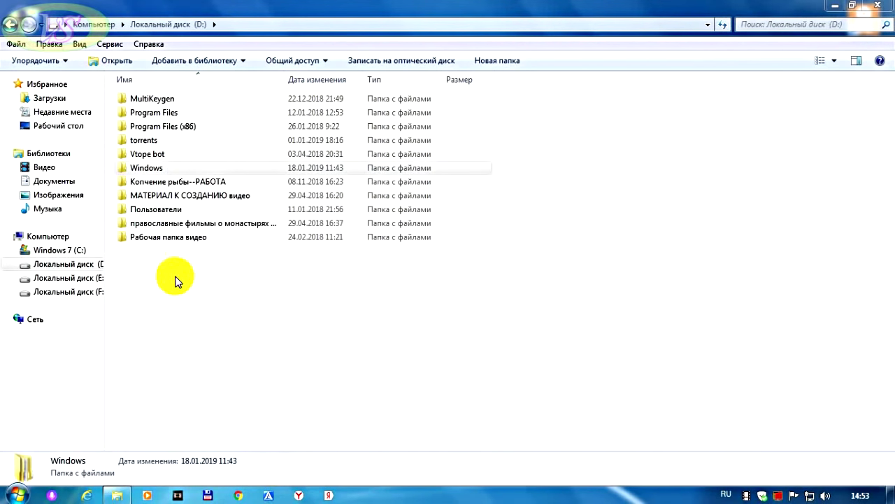
# Delete the Windows folder on drive D by moving it to the Recycle Bin
pyautogui.rightClick(155, 172)
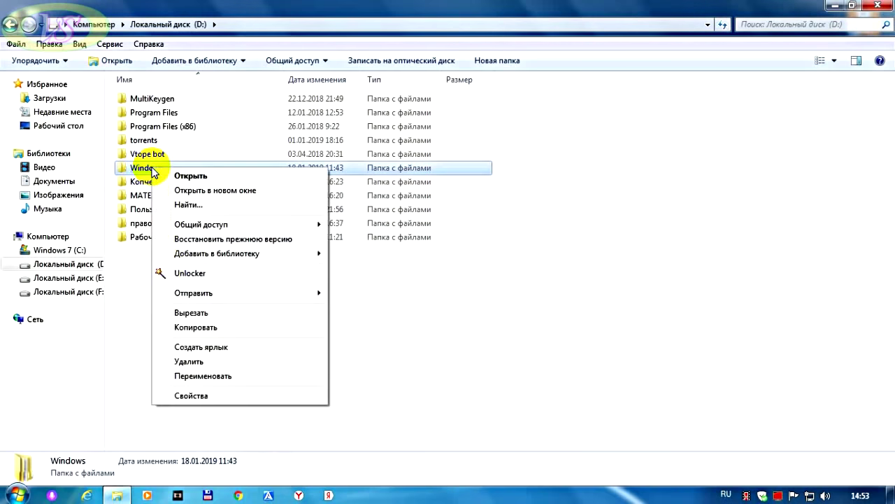
pyautogui.click(194, 360)
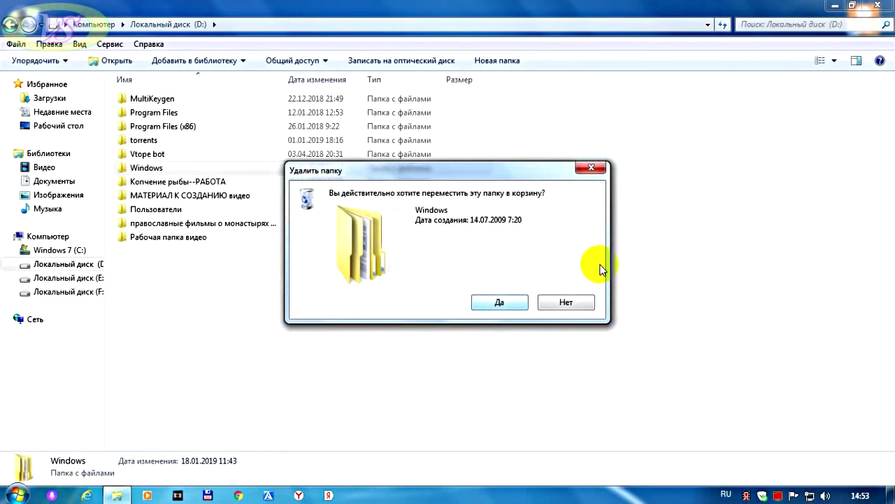
pyautogui.click(496, 301)
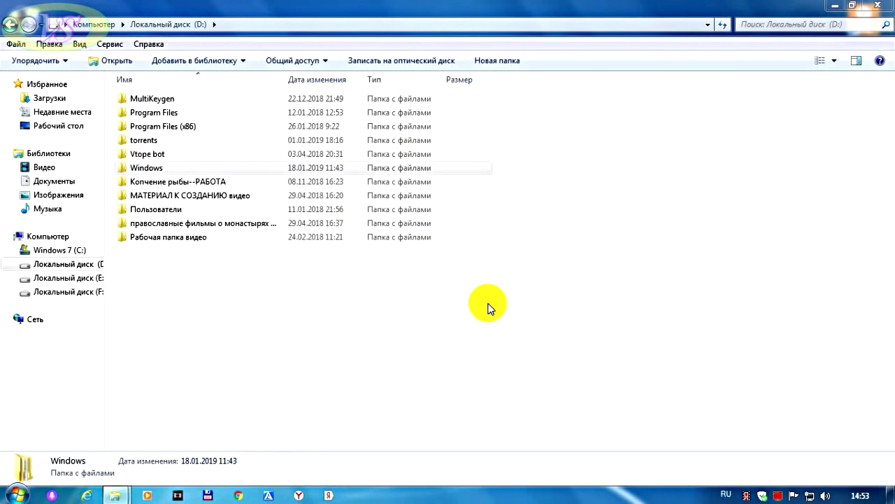